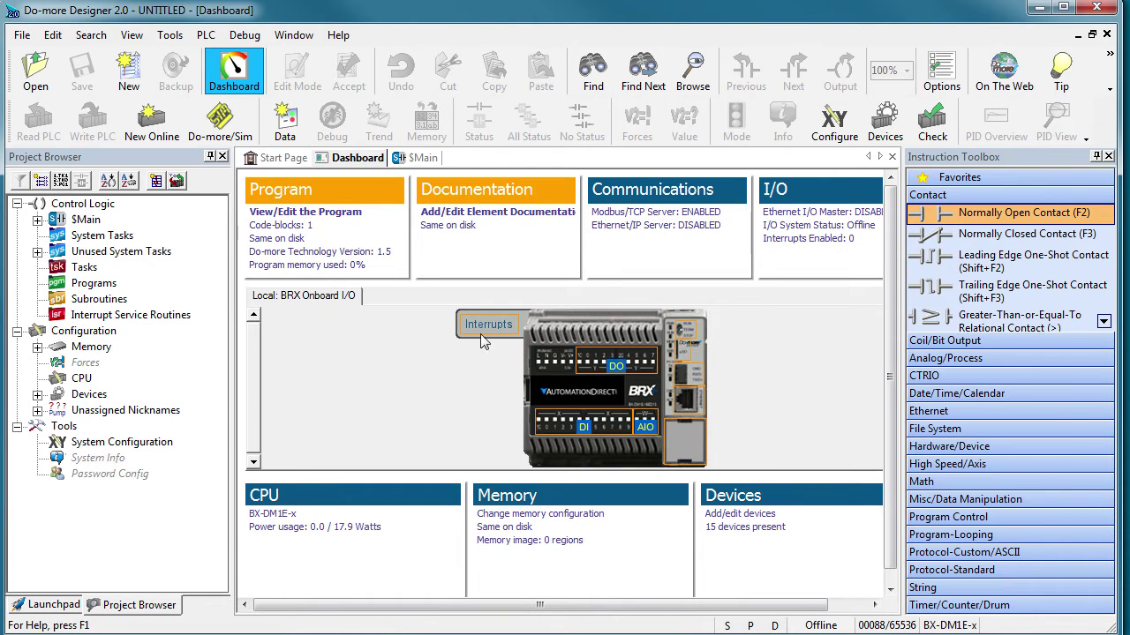
# Step: Enable input event 1 and set Input 0 to trigger on its rising edge
pyautogui.click(486, 328)
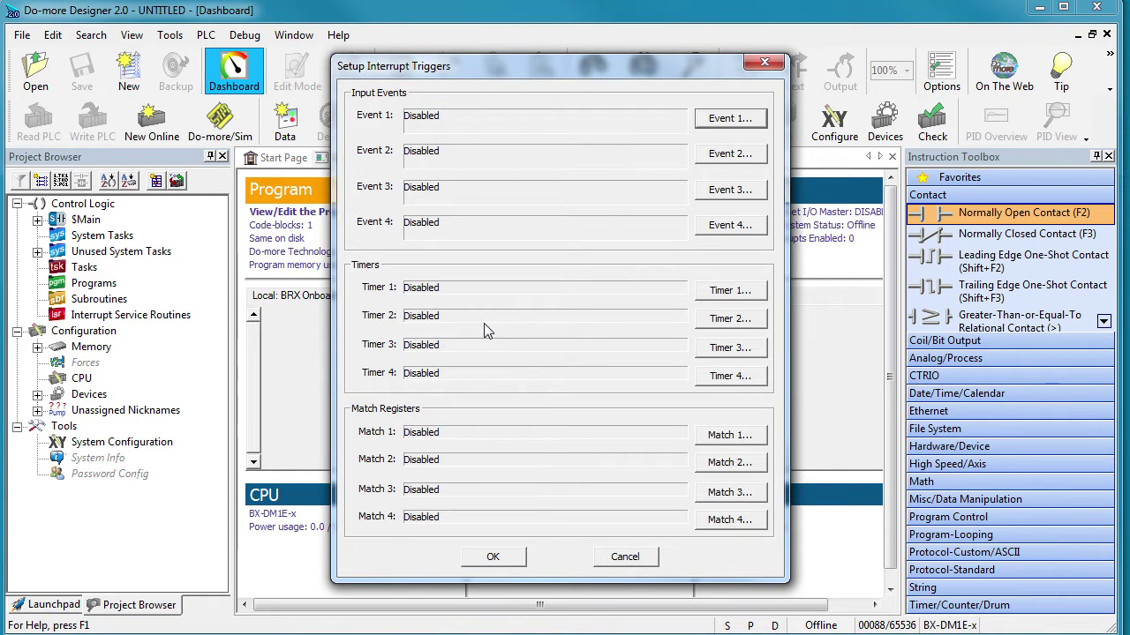
pyautogui.click(729, 118)
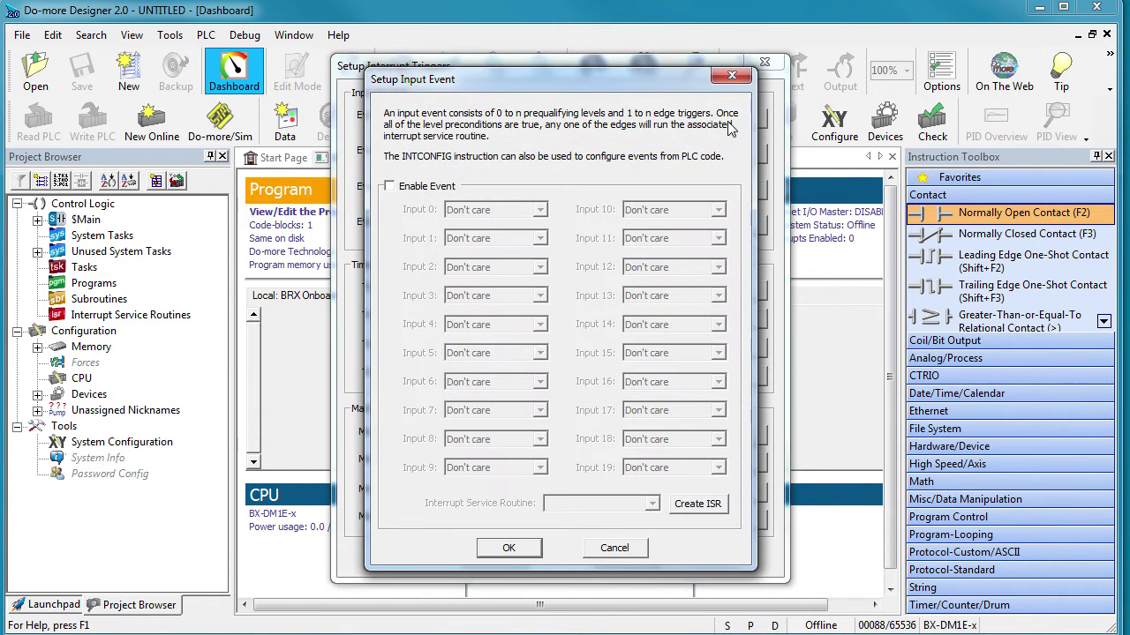
pyautogui.click(390, 187)
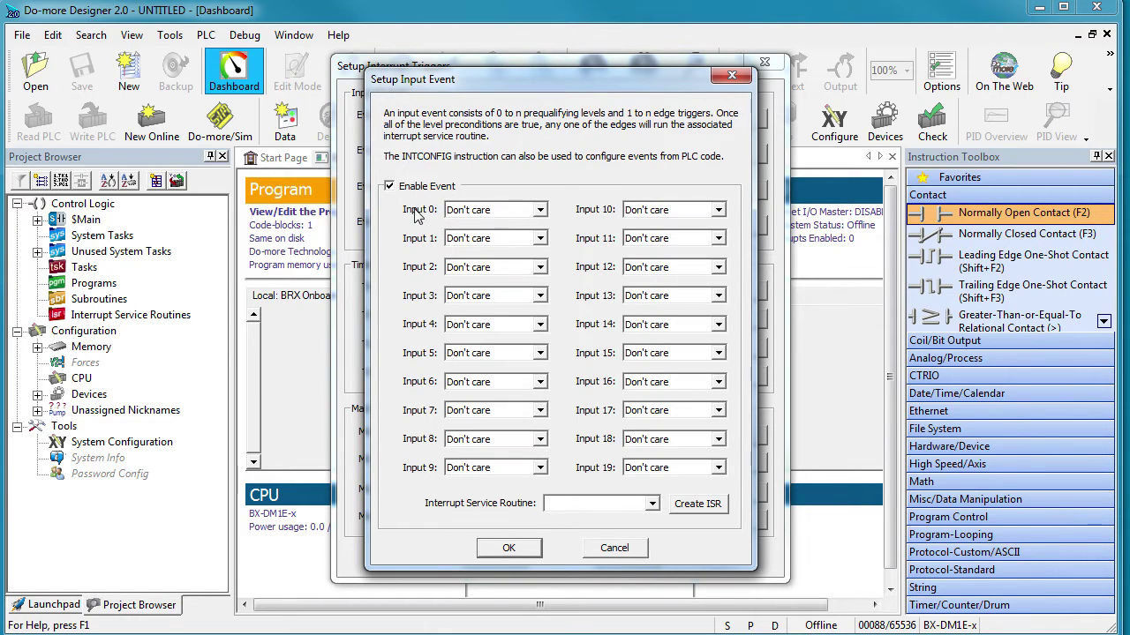
pyautogui.click(541, 212)
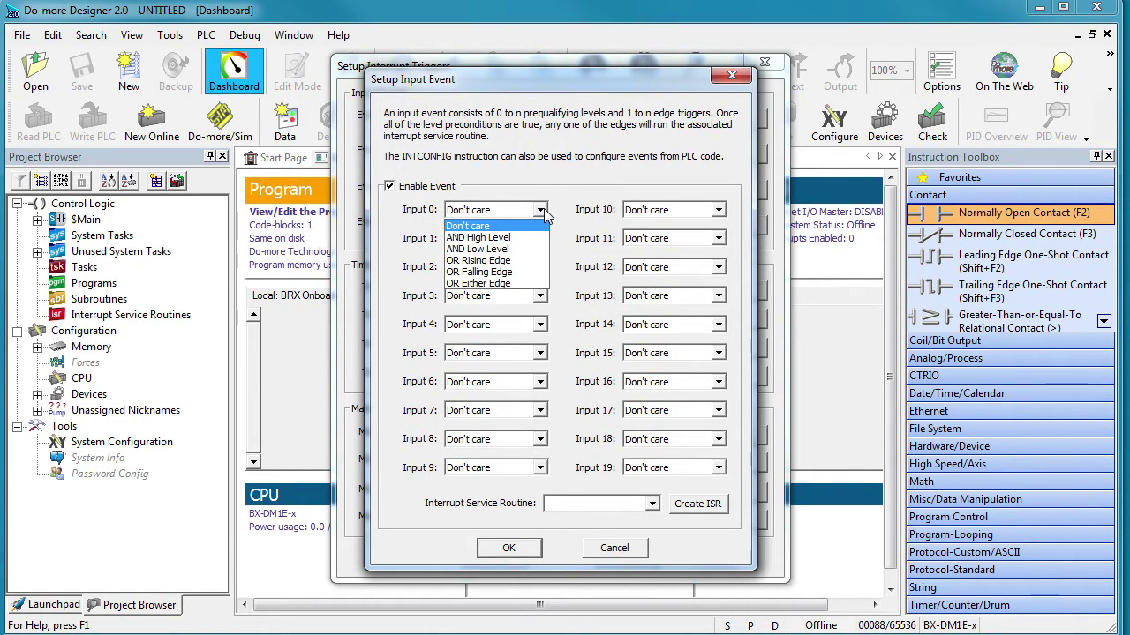
pyautogui.click(498, 262)
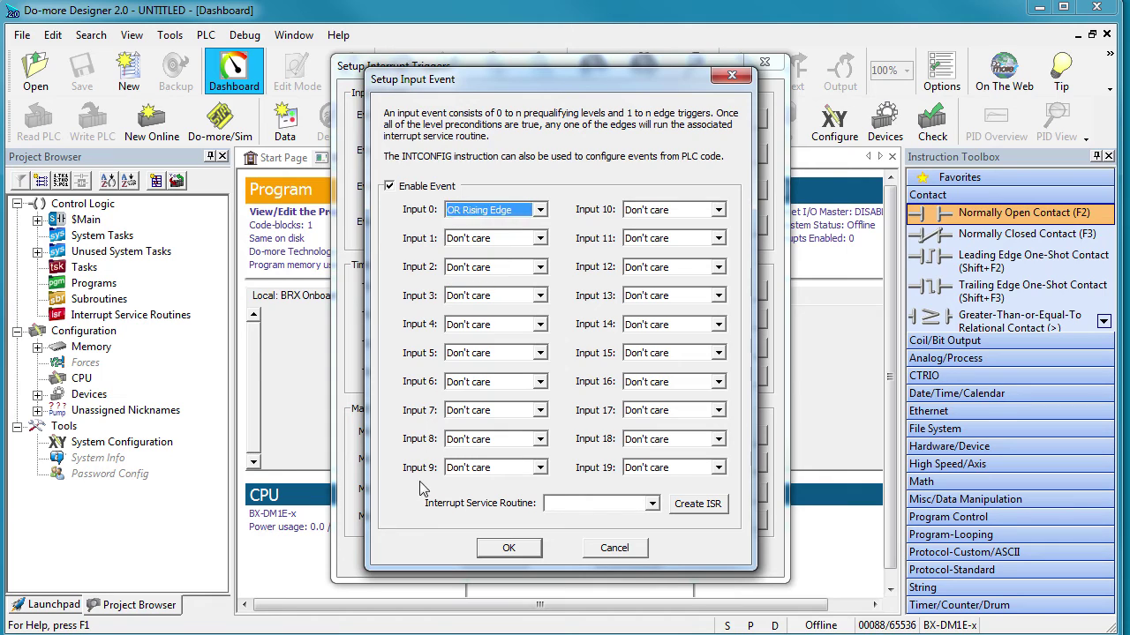
# Step: Find no existing interrupt routine for the event, so start creating a new ISR
pyautogui.click(652, 505)
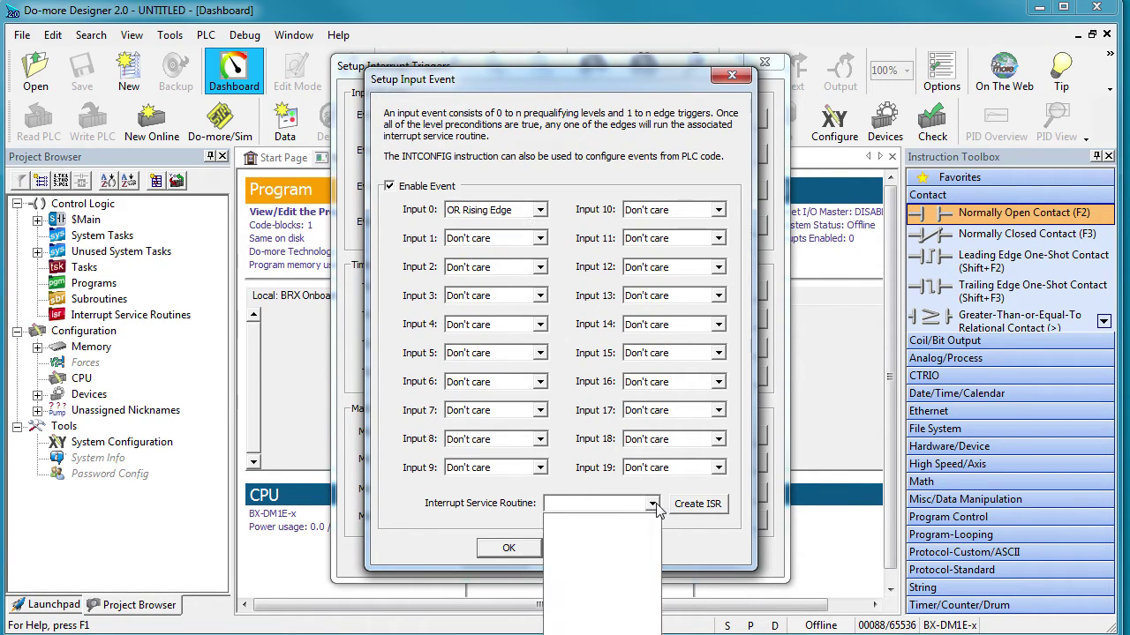
pyautogui.click(655, 504)
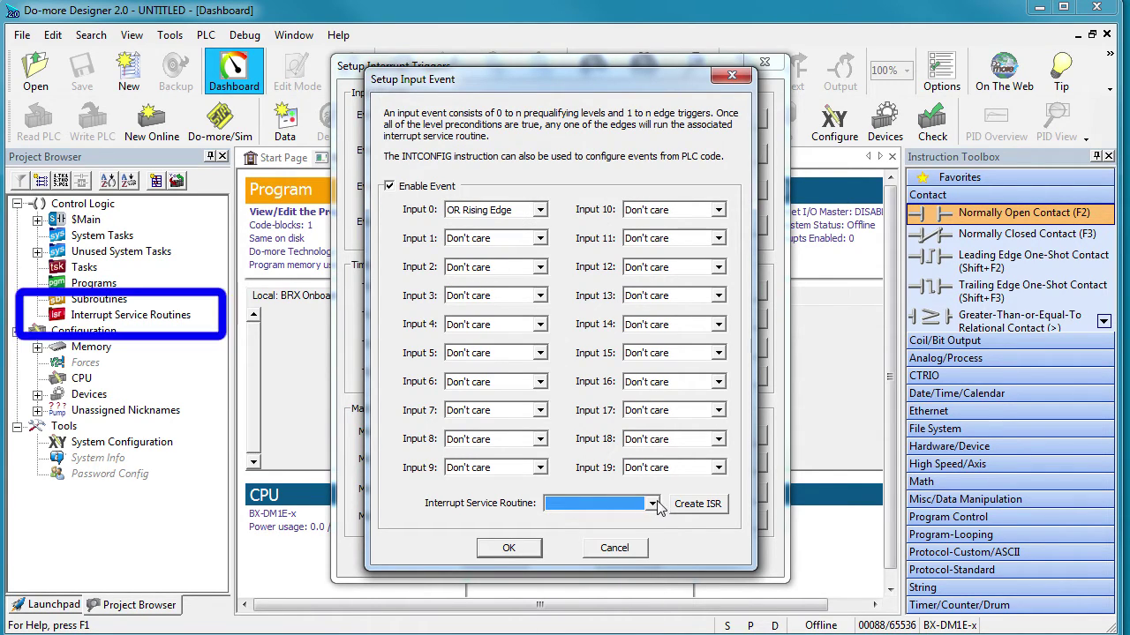
pyautogui.click(695, 505)
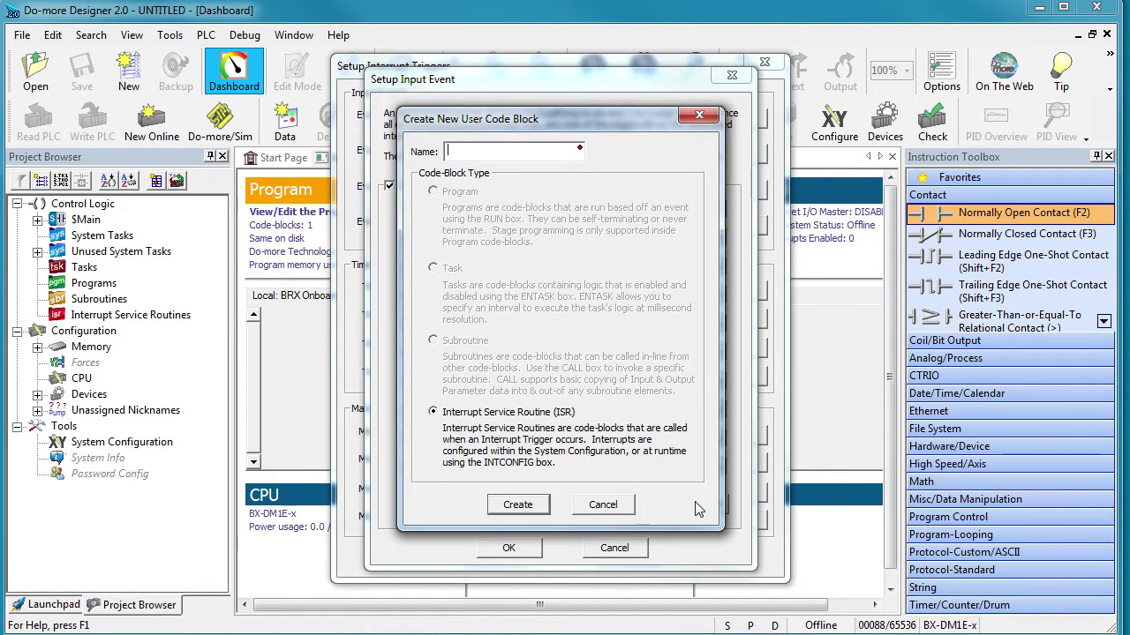
# Step: Create the routine named ISR_EVENT1 and confirm it as input event 1's handler on pX0
pyautogui.write('ISR_EVE')
pyautogui.write('NT1')
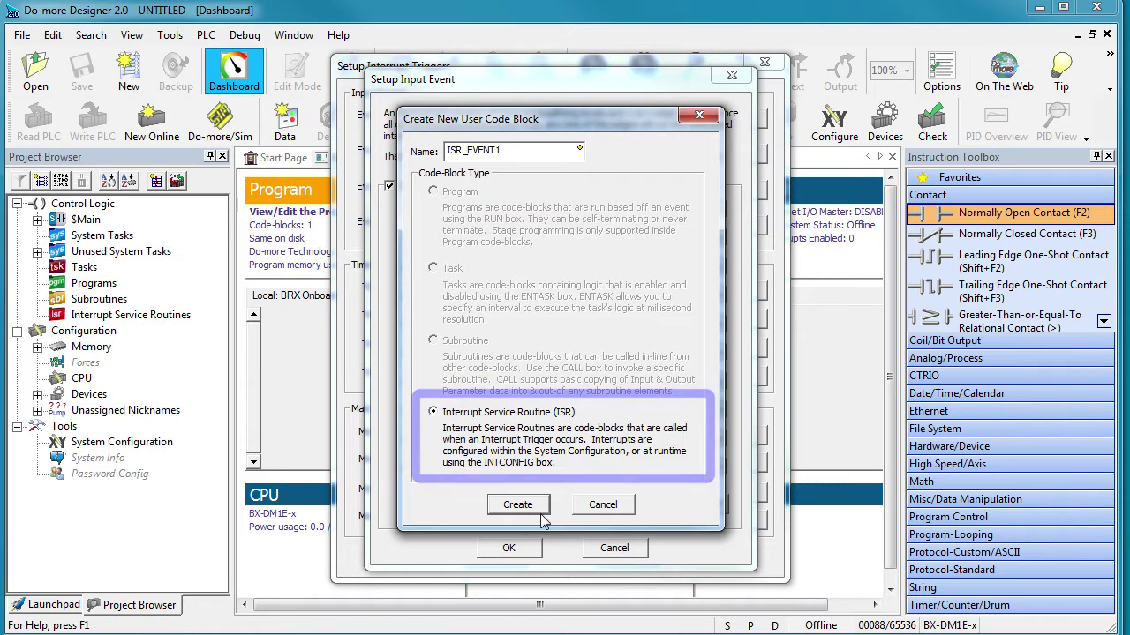
pyautogui.click(518, 505)
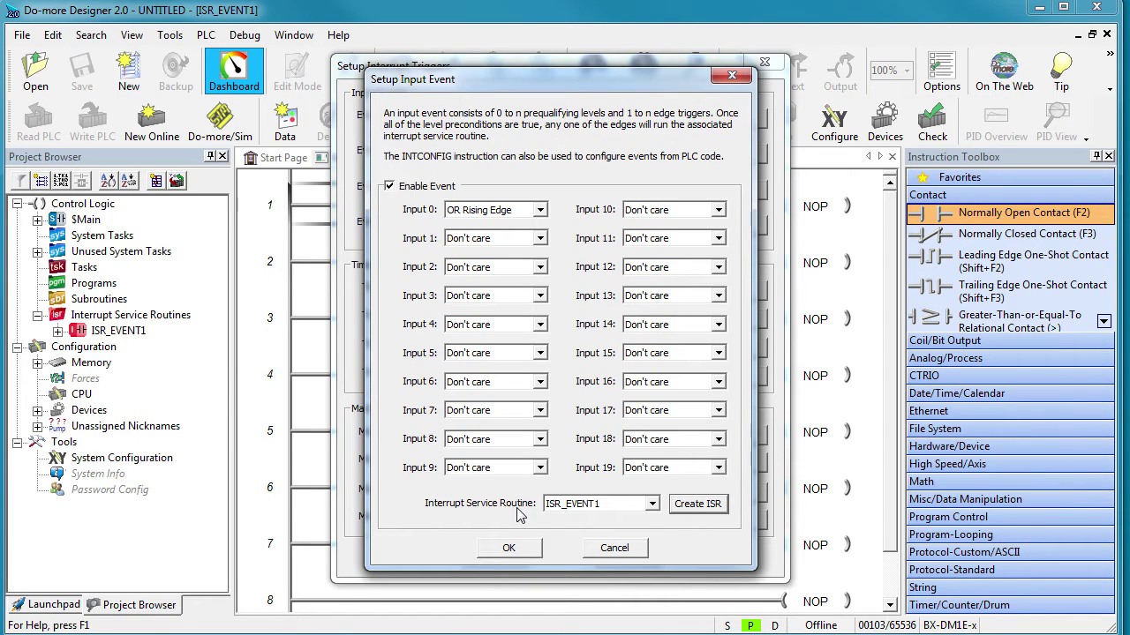
pyautogui.click(520, 553)
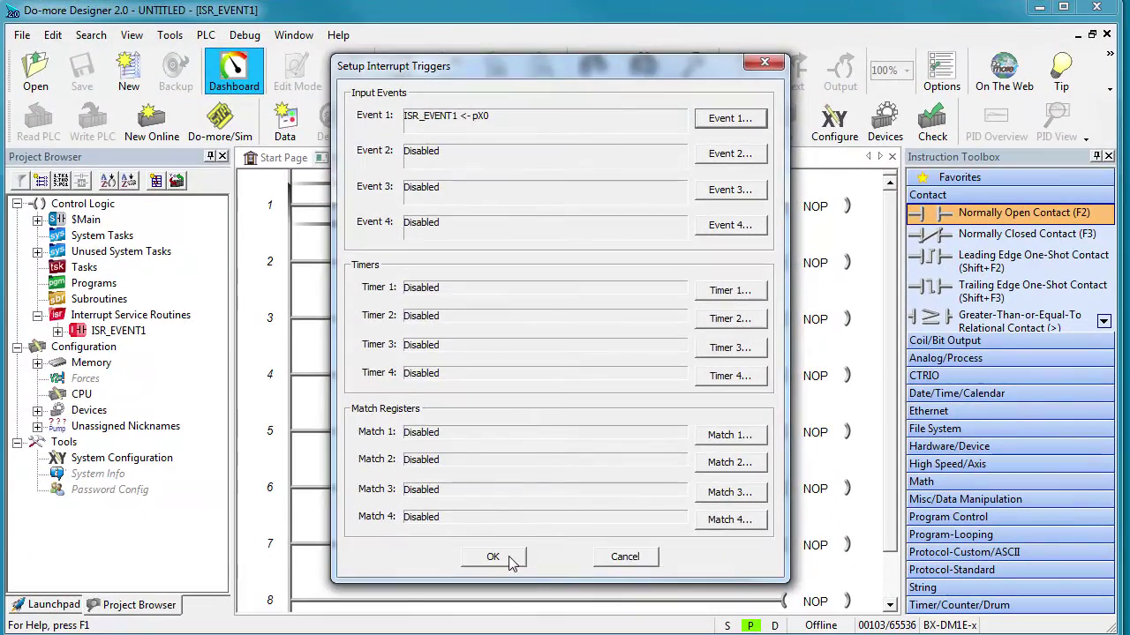
pyautogui.click(492, 561)
# Step: In $Main rung 1, add an INIT instruction initializing D0 through D0
pyautogui.click(420, 159)
pyautogui.click(799, 209)
pyautogui.write('INIT')
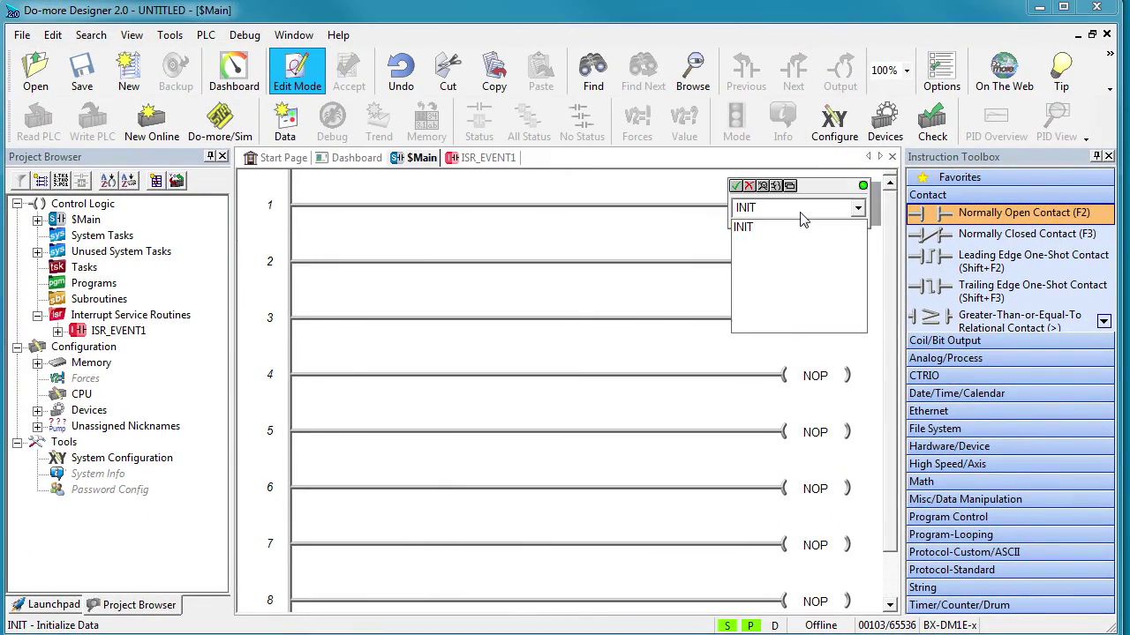
pyautogui.press('Return')
pyautogui.write('D0')
pyautogui.press('Tab')
pyautogui.write('D0')
pyautogui.press('Tab')
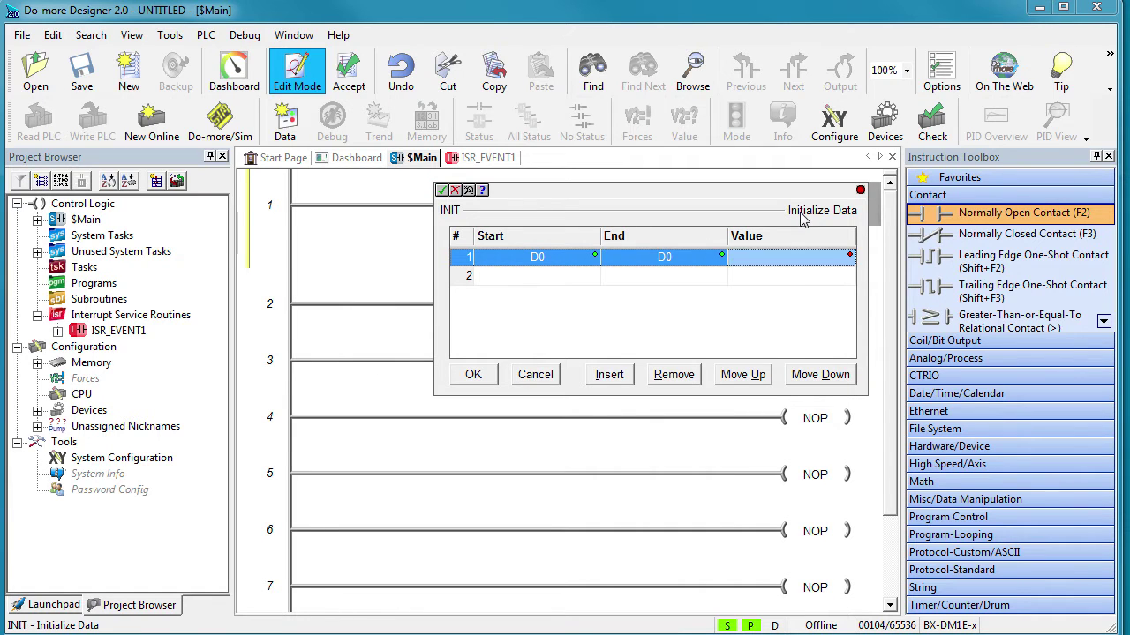
# Step: Add a FOR loop (value 00, incrementing D0) on rung 2, closed with a NEXT
pyautogui.click(461, 377)
pyautogui.click(950, 407)
pyautogui.doubleClick(940, 458)
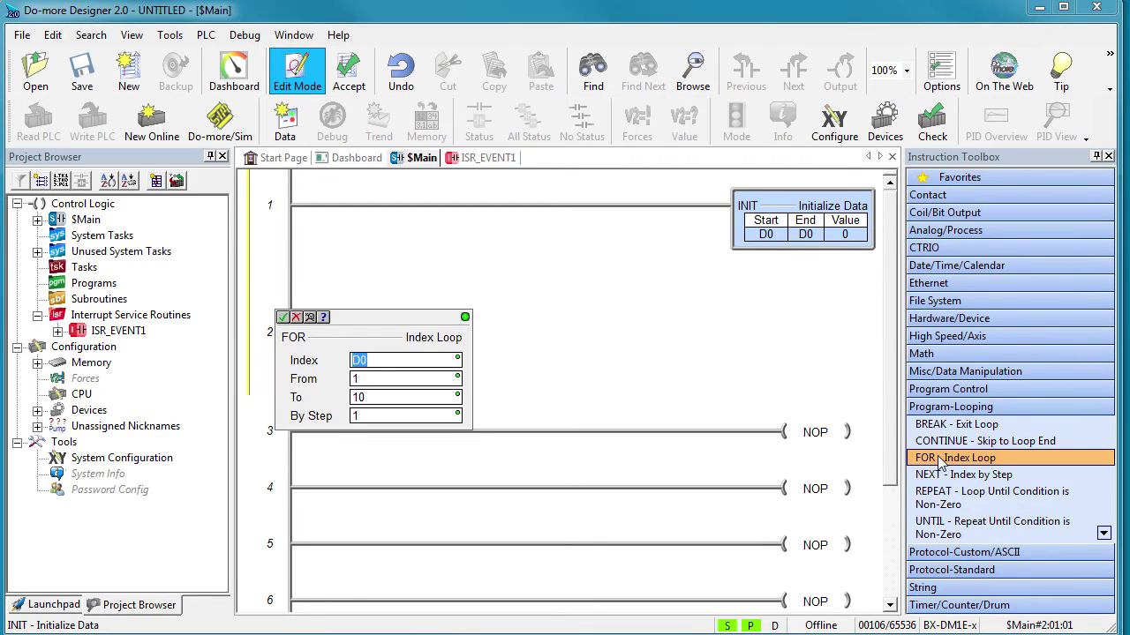
pyautogui.write('00')
pyautogui.press('Return')
pyautogui.write('D0')
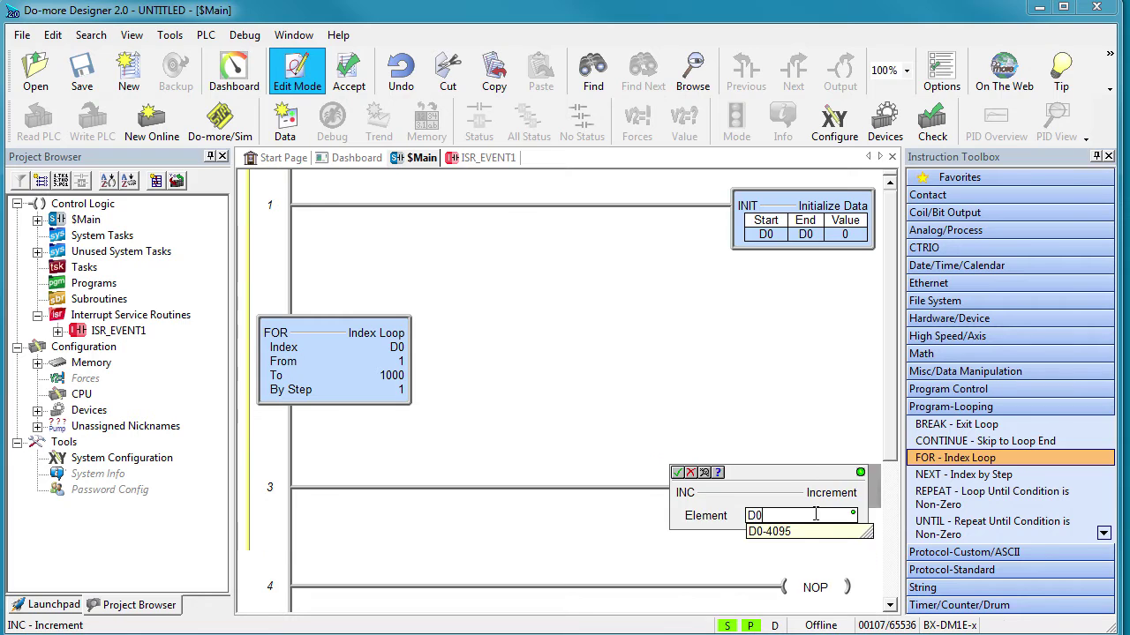
pyautogui.press('Return')
pyautogui.doubleClick(963, 474)
# Step: On ISR_EVENT1 rung 1, add a MEMCOPY copying one element from D0 to D1
pyautogui.click(807, 204)
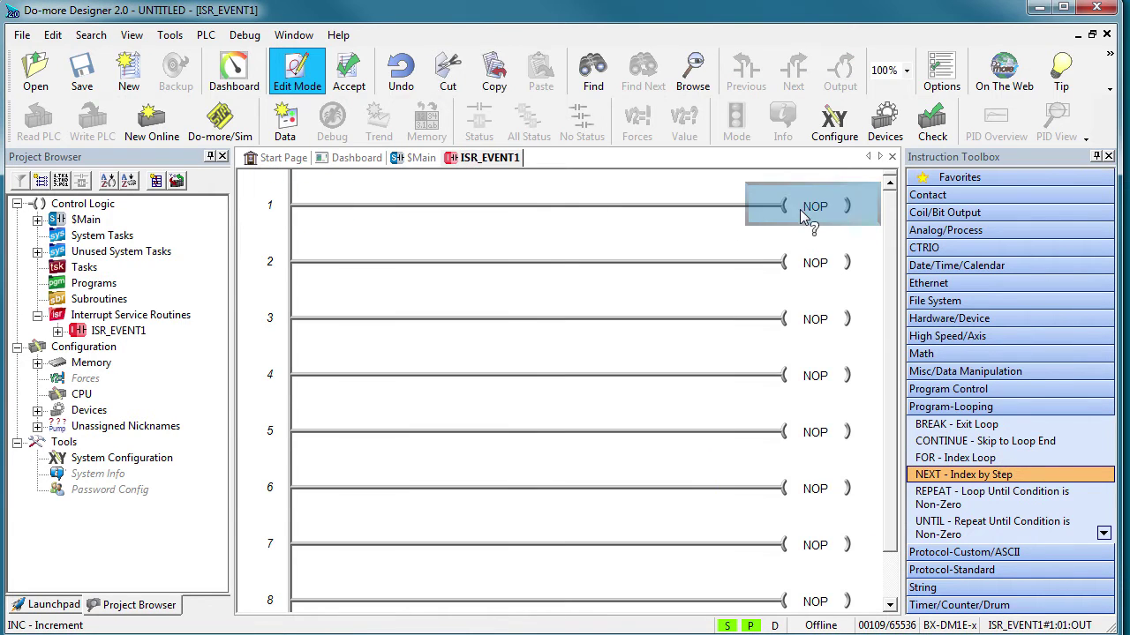
pyautogui.write('mem')
pyautogui.press('Down')
pyautogui.press('Return')
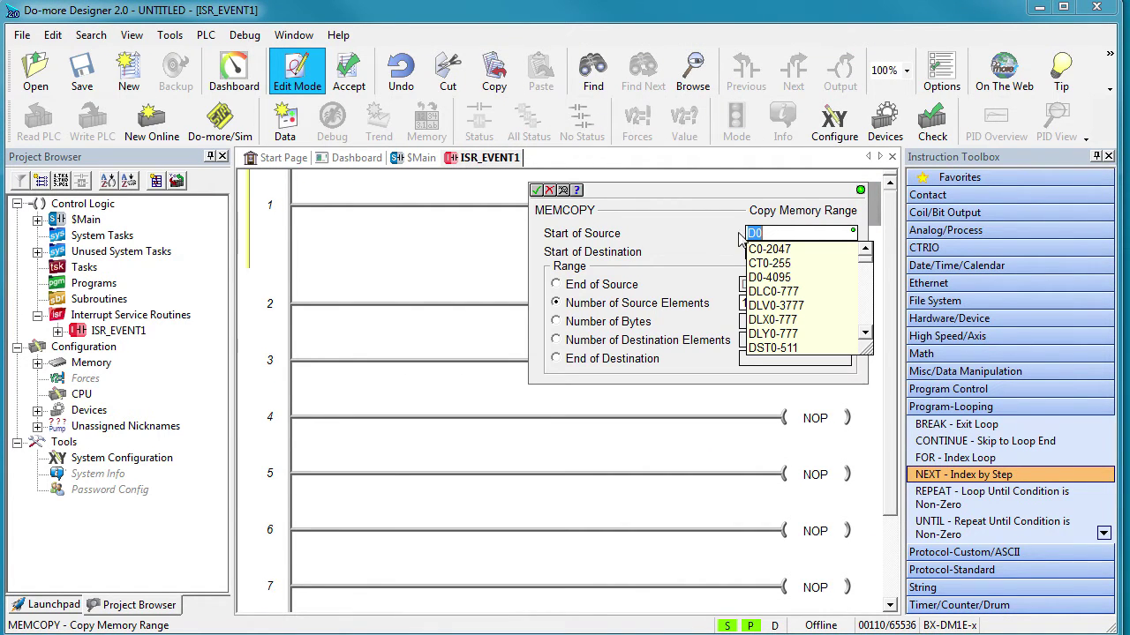
pyautogui.press('Tab')
pyautogui.write('D1')
pyautogui.press('BackSpace')
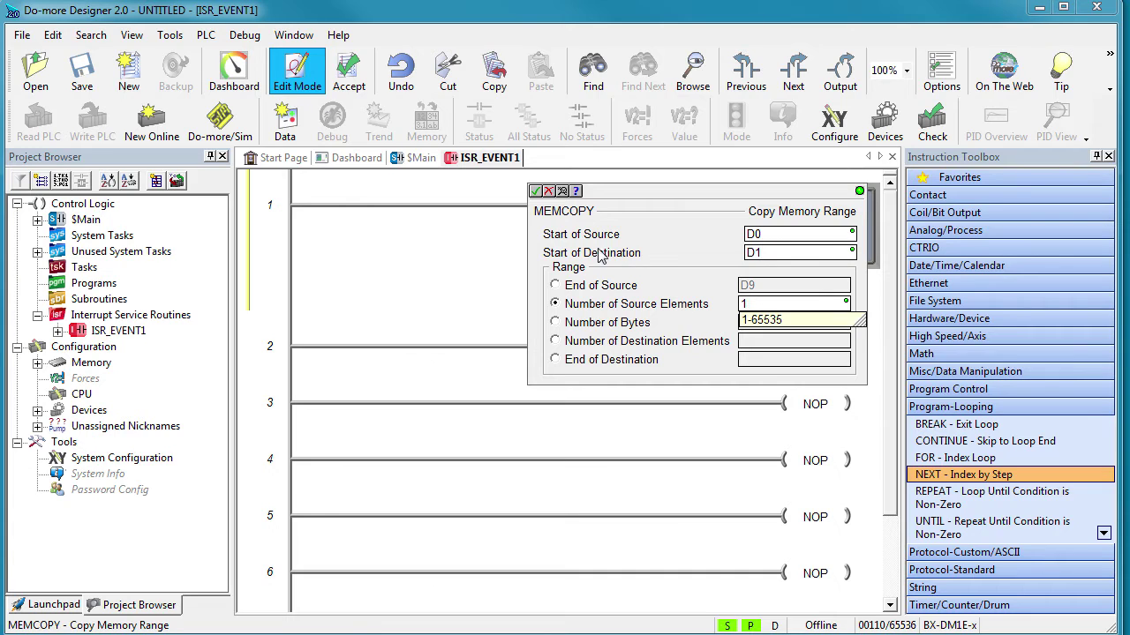
pyautogui.press('Return')
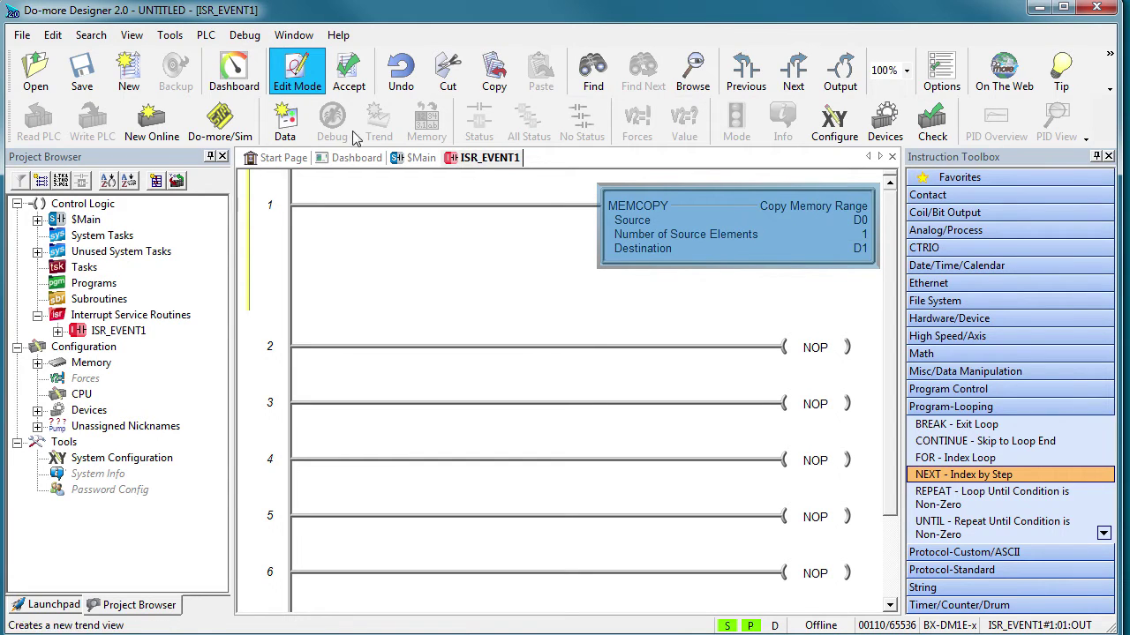
# Step: Accept the ISR edit, go online with the BX-DM1E-x PLC, and write the program to it
pyautogui.click(348, 71)
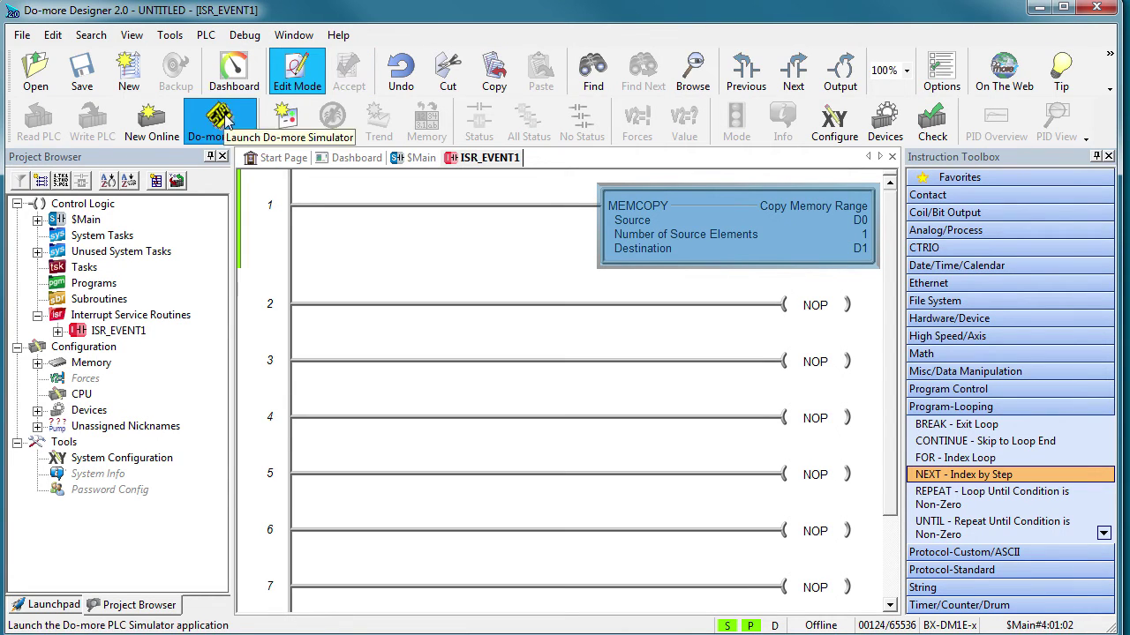
pyautogui.click(413, 159)
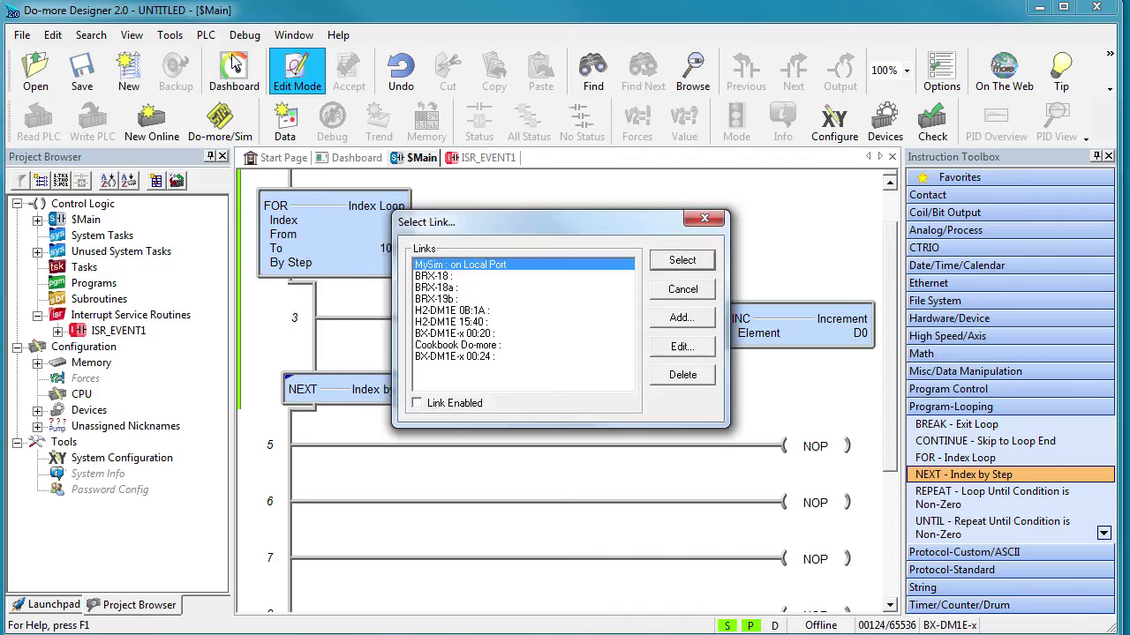
pyautogui.click(673, 260)
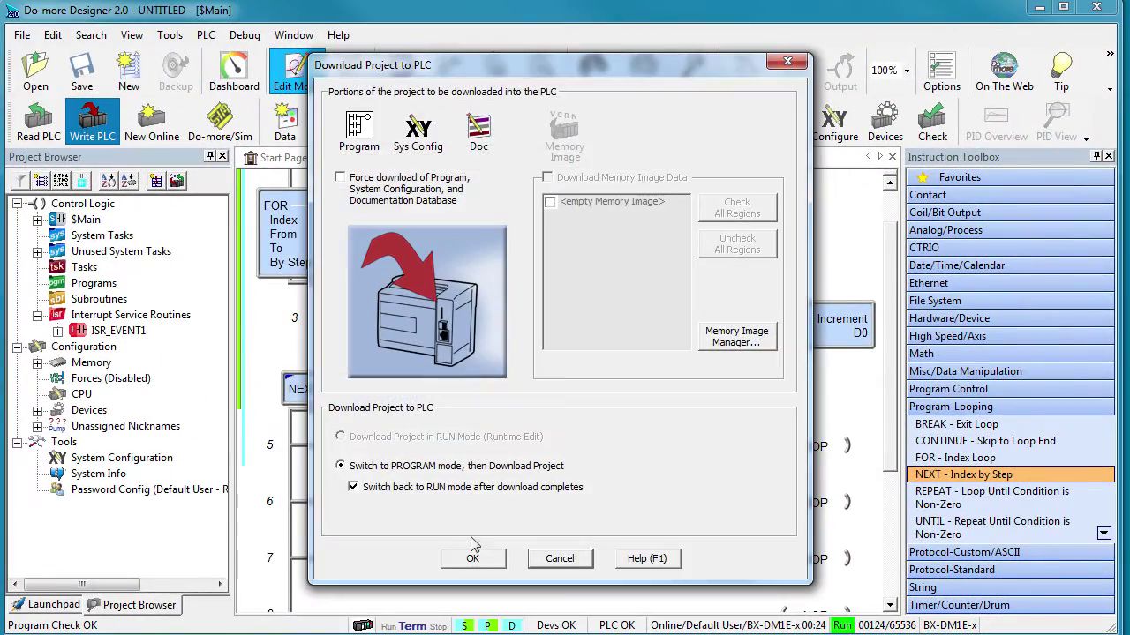
pyautogui.click(473, 556)
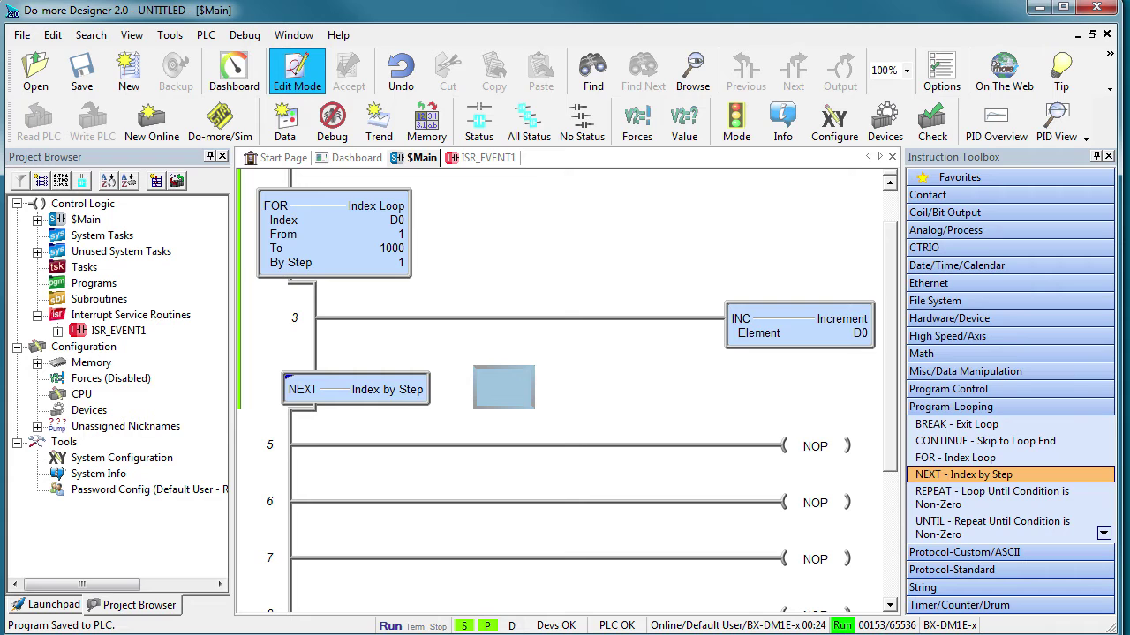
# Step: Check the PLC's System Information, then watch D0 and D1 in a new Data View
pyautogui.click(786, 124)
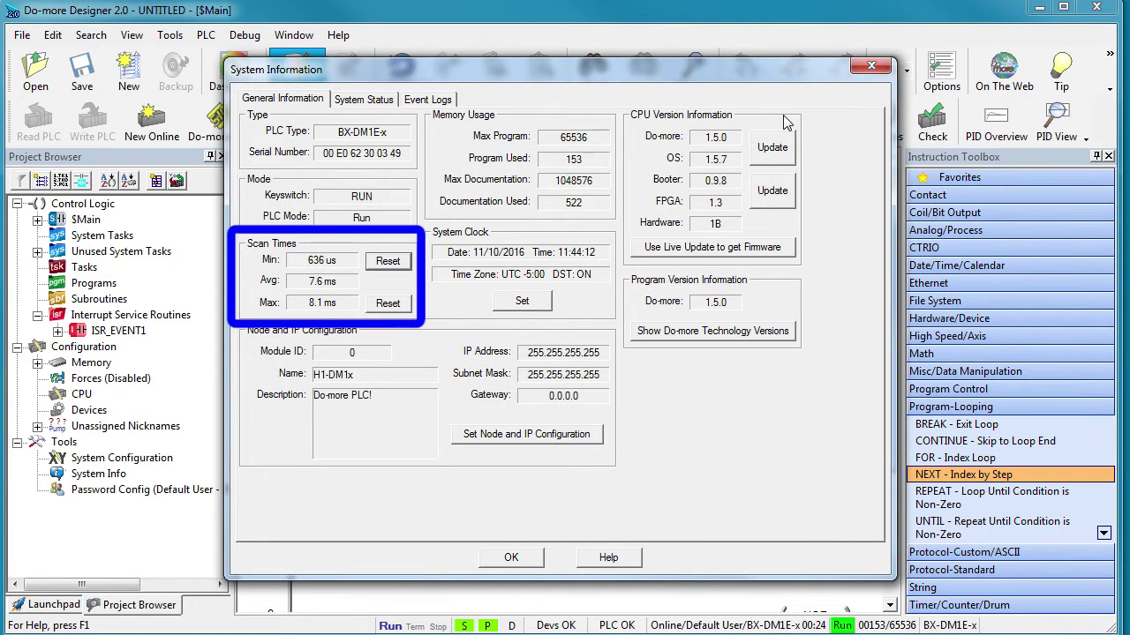
pyautogui.click(872, 65)
pyautogui.click(284, 123)
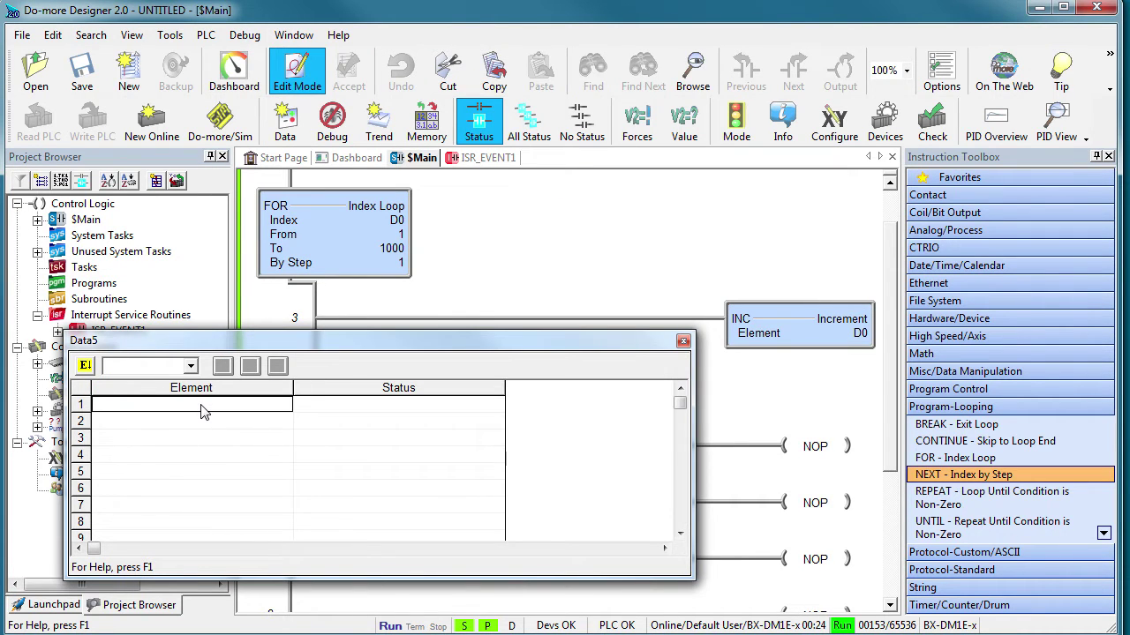
pyautogui.write('D0')
pyautogui.press('Return')
pyautogui.write('D1')
pyautogui.press('Return')
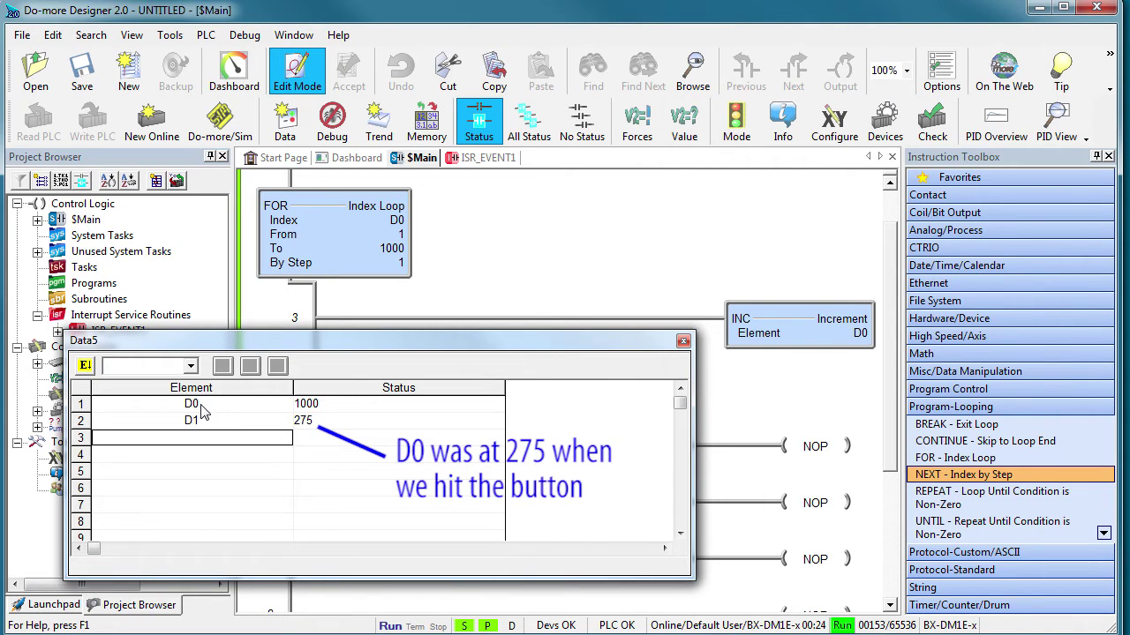
# Step: Add ISR_EVENT1.Latency and ISR_EVENT1.ExecutionTime to data view rows 3 and 4
pyautogui.write('I')
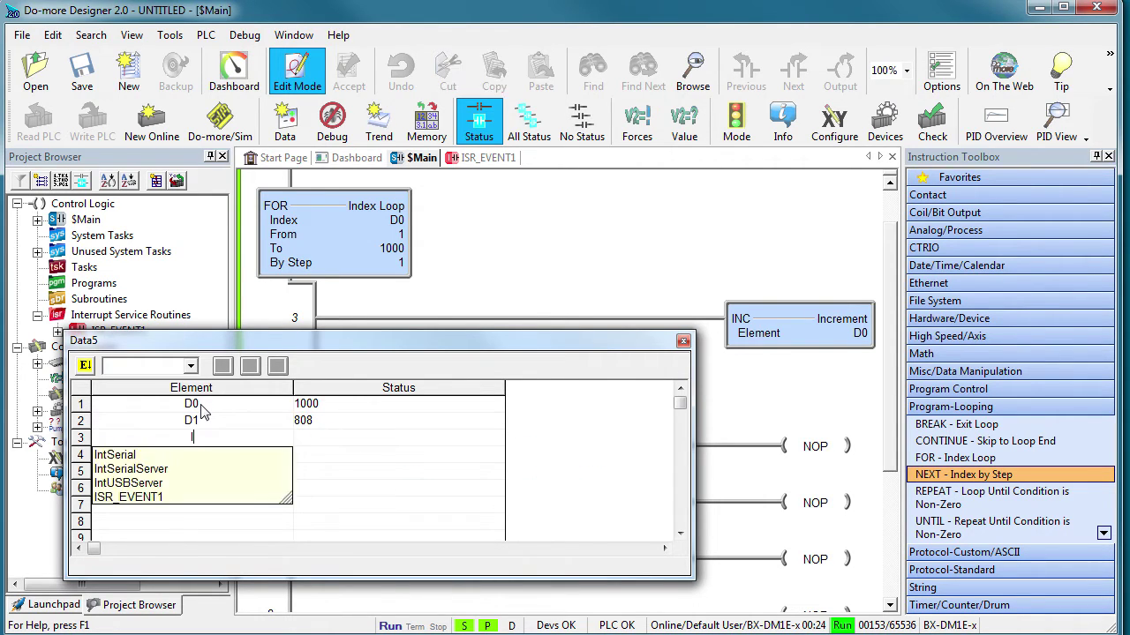
pyautogui.write('SR_')
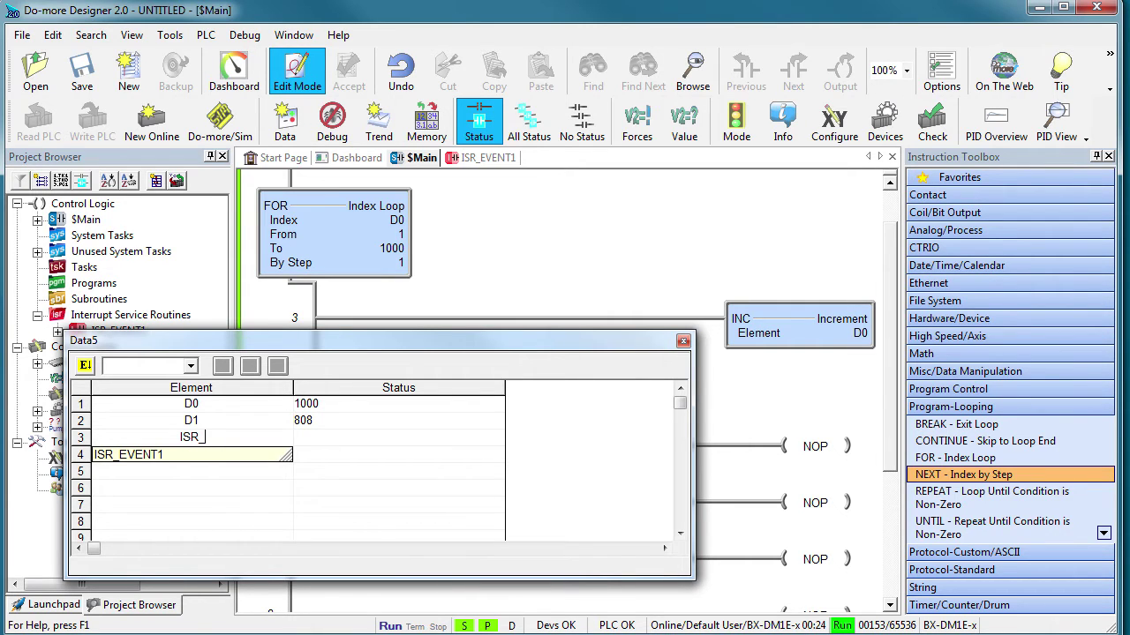
pyautogui.press('Down')
pyautogui.write('.')
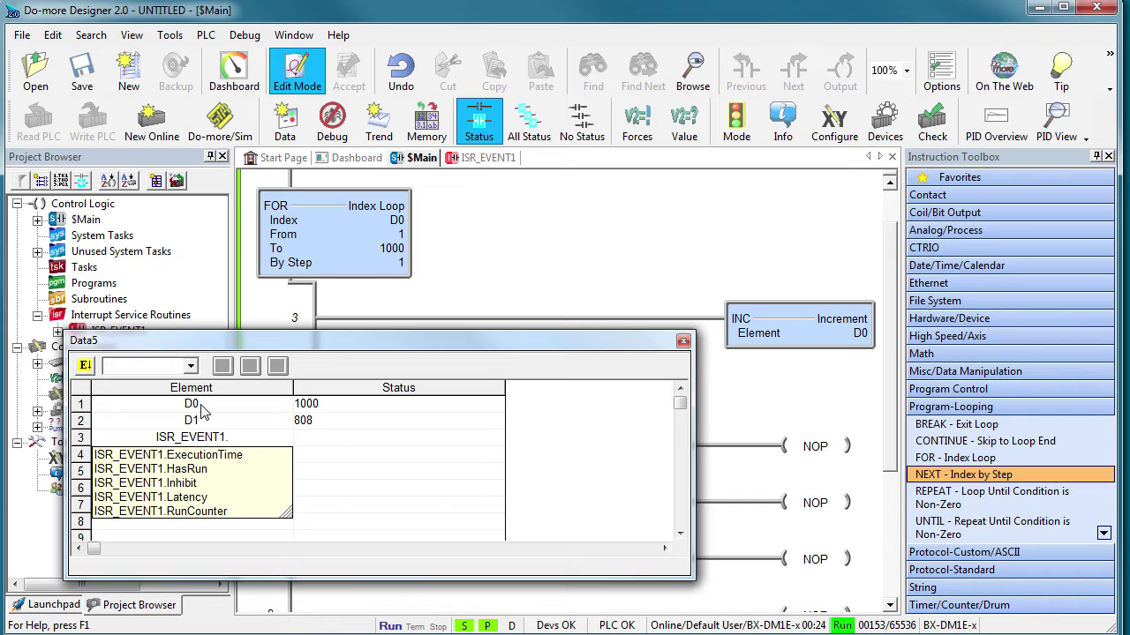
pyautogui.write('L')
pyautogui.press('Down')
pyautogui.press('Return')
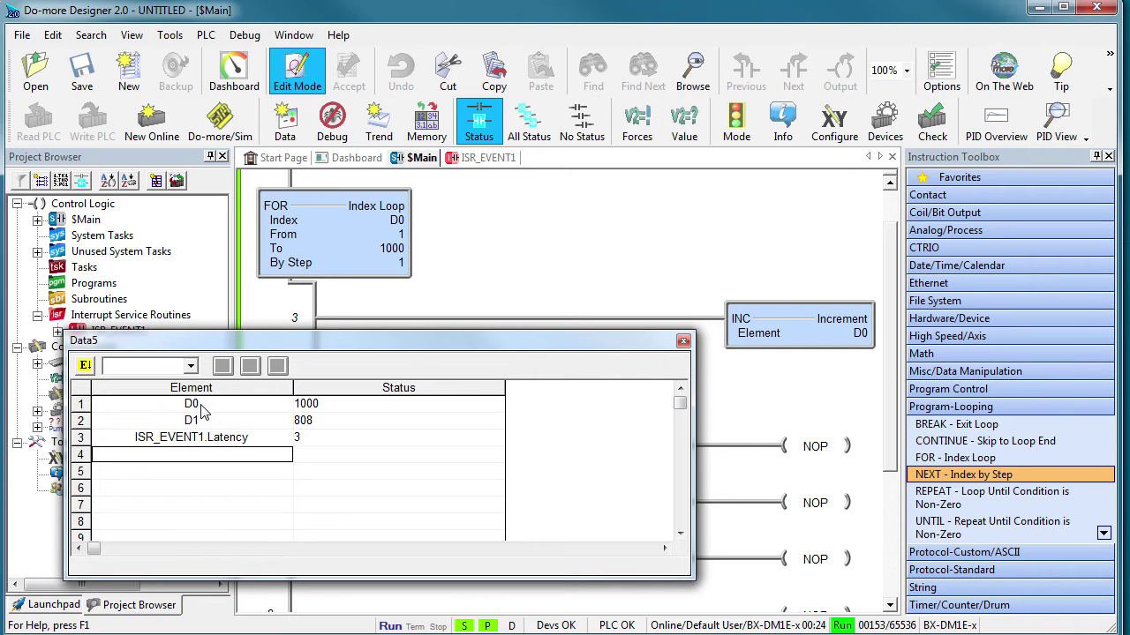
pyautogui.write('ISR_EVENT1')
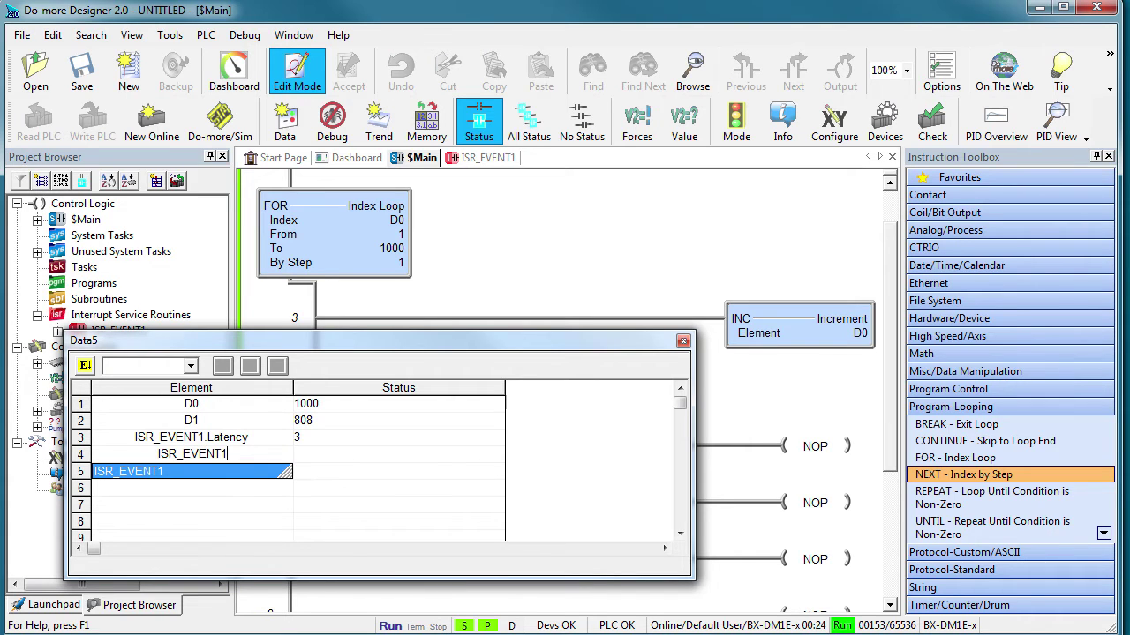
pyautogui.write('.')
pyautogui.press('Down')
pyautogui.press('Return')
# Step: Add ISR_EVENT1.HasRun, .Inhibit and .RunCounter to data view rows 5–7
pyautogui.write('ISR_')
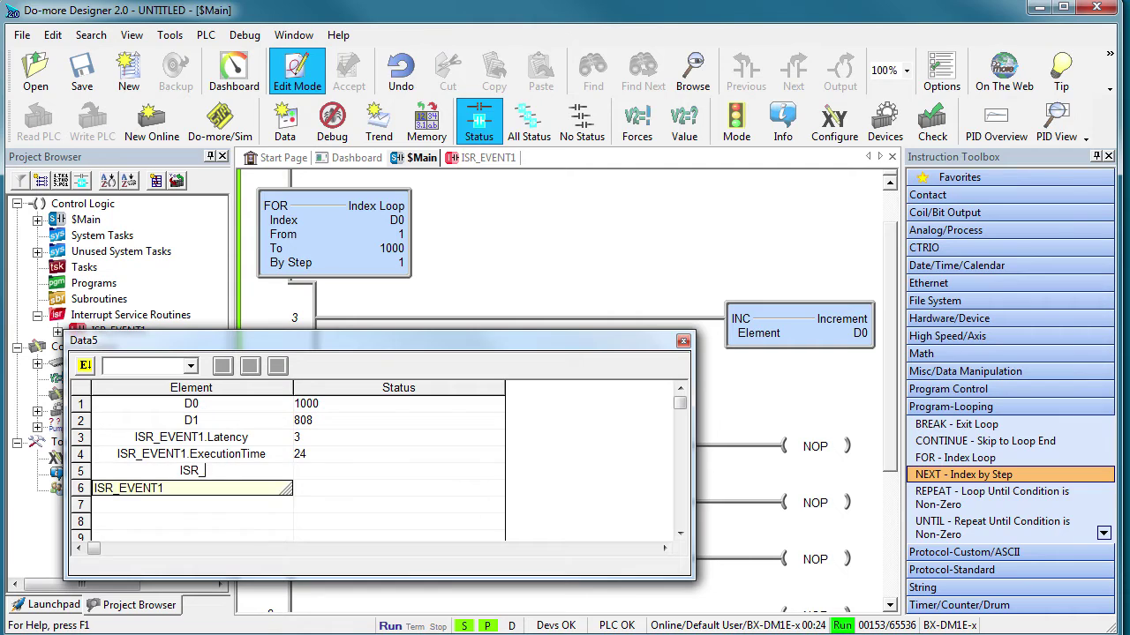
pyautogui.write('EVENT1.Has')
pyautogui.press('Return')
pyautogui.write('ISR_EVENT1.')
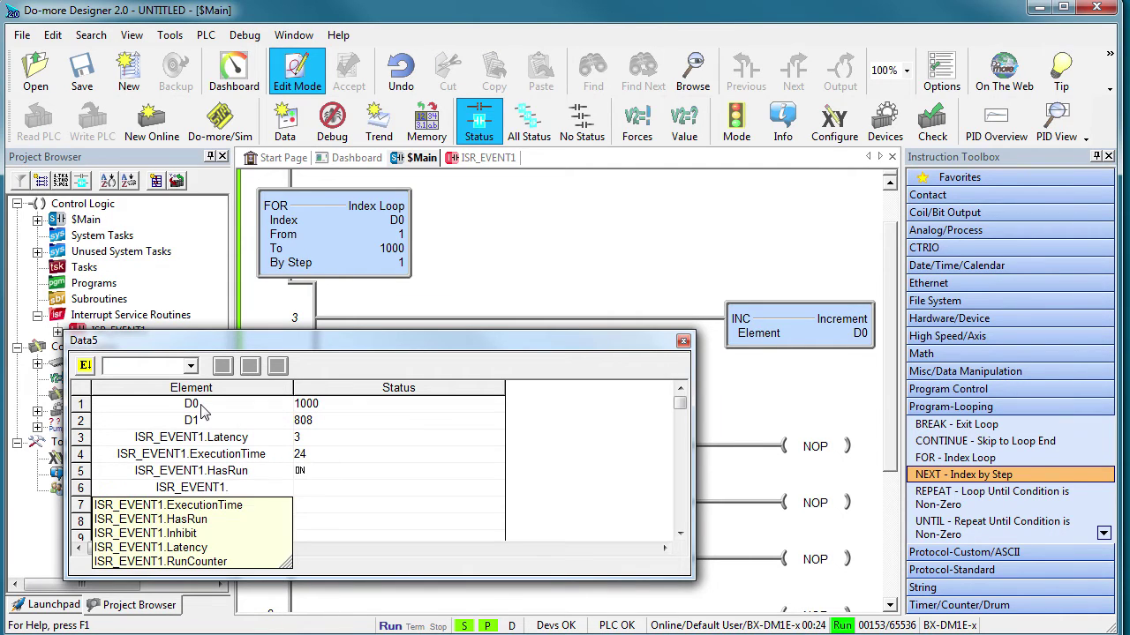
pyautogui.write('I')
pyautogui.press('Return')
pyautogui.write('ISR_')
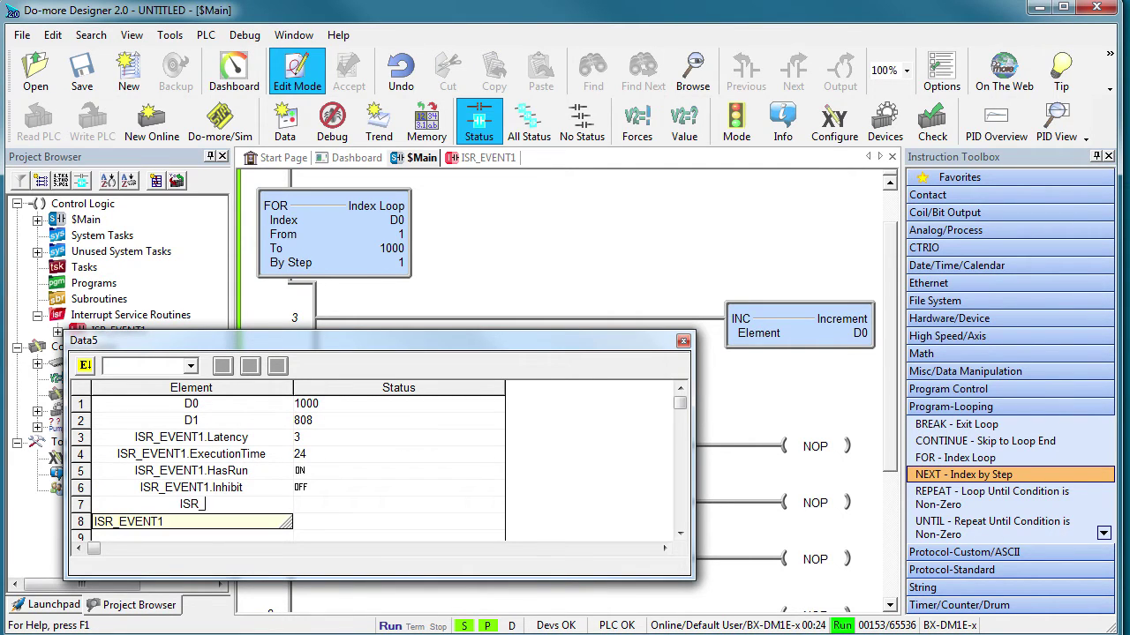
pyautogui.write('EVENT1.R')
pyautogui.press('Return')
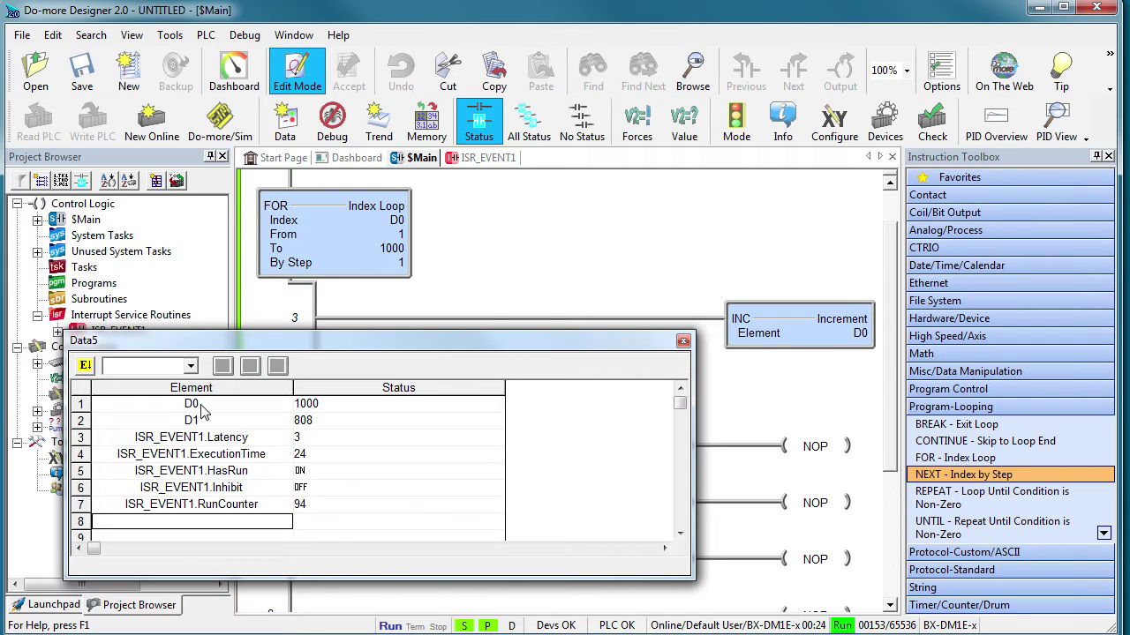